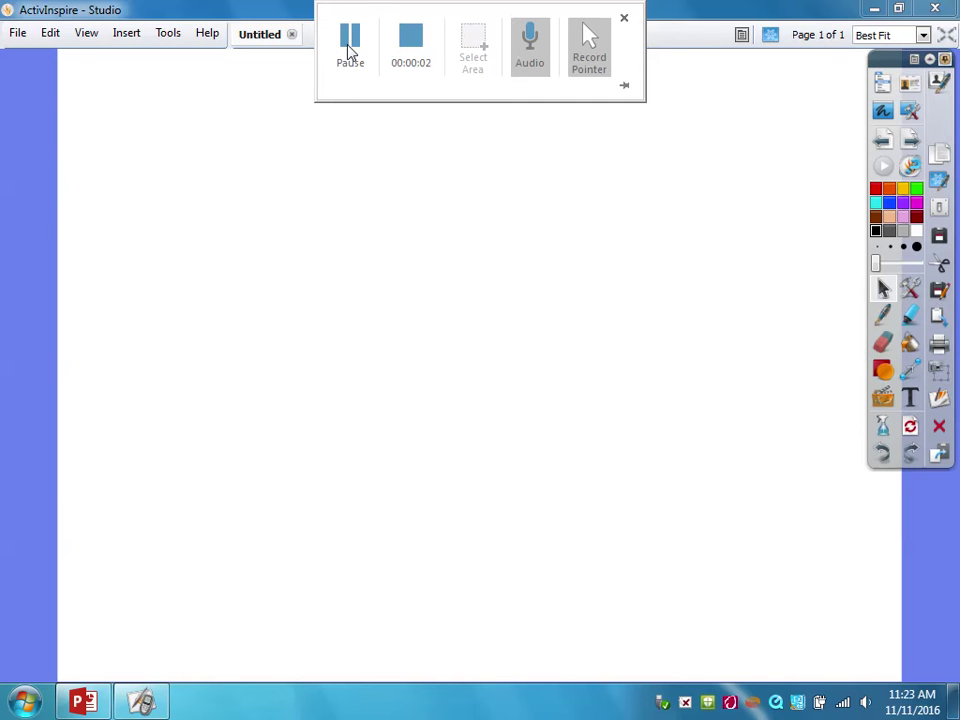
Step: Select the Pen tool for freehand writing on the blank page
{"action": "left_click", "coordinate": [879, 316]}
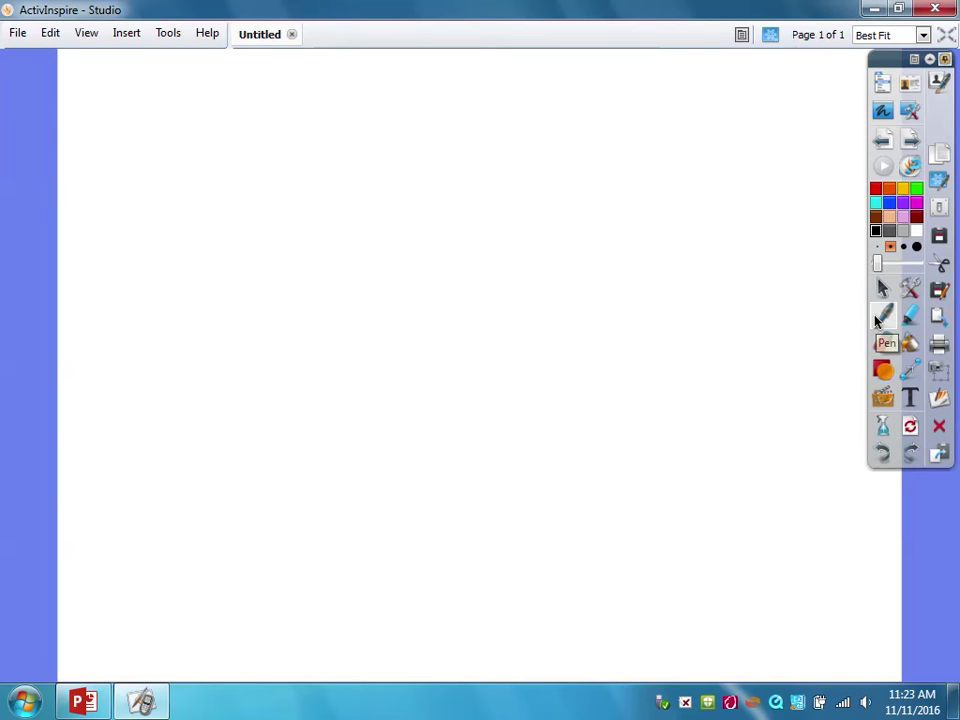
Step: Handwrite 'Atwood Machines' across the top of the page
{"action": "left_click_drag", "start_coordinate": [176, 72], "coordinate": [153, 130]}
{"action": "left_click_drag", "start_coordinate": [177, 70], "coordinate": [201, 143]}
{"action": "mouse_move", "coordinate": [160, 101]}
{"action": "left_mouse_down"}
{"action": "mouse_move", "coordinate": [190, 128]}
{"action": "mouse_move", "coordinate": [223, 127]}
{"action": "mouse_move", "coordinate": [243, 100]}
{"action": "left_mouse_up"}
{"action": "mouse_move", "coordinate": [253, 99]}
{"action": "left_mouse_down"}
{"action": "mouse_move", "coordinate": [310, 92]}
{"action": "mouse_move", "coordinate": [366, 104]}
{"action": "mouse_move", "coordinate": [413, 132]}
{"action": "mouse_move", "coordinate": [500, 80]}
{"action": "mouse_move", "coordinate": [508, 127]}
{"action": "left_mouse_up"}
{"action": "mouse_move", "coordinate": [520, 112]}
{"action": "left_mouse_down"}
{"action": "mouse_move", "coordinate": [529, 104]}
{"action": "mouse_move", "coordinate": [545, 124]}
{"action": "mouse_move", "coordinate": [570, 123]}
{"action": "left_mouse_up"}
{"action": "mouse_move", "coordinate": [578, 72]}
{"action": "left_mouse_down"}
{"action": "mouse_move", "coordinate": [600, 124]}
{"action": "mouse_move", "coordinate": [608, 122]}
{"action": "left_mouse_up"}
{"action": "left_click_drag", "start_coordinate": [616, 100], "coordinate": [636, 124]}
{"action": "left_click_drag", "start_coordinate": [642, 112], "coordinate": [668, 119]}
Step: Add '(Pulleys)' after it and underline the whole title
{"action": "left_click_drag", "start_coordinate": [737, 79], "coordinate": [735, 118]}
{"action": "left_click_drag", "start_coordinate": [737, 80], "coordinate": [796, 106]}
{"action": "mouse_move", "coordinate": [813, 70]}
{"action": "left_mouse_down"}
{"action": "mouse_move", "coordinate": [800, 104]}
{"action": "mouse_move", "coordinate": [834, 122]}
{"action": "left_mouse_up"}
{"action": "left_click_drag", "start_coordinate": [848, 60], "coordinate": [846, 118]}
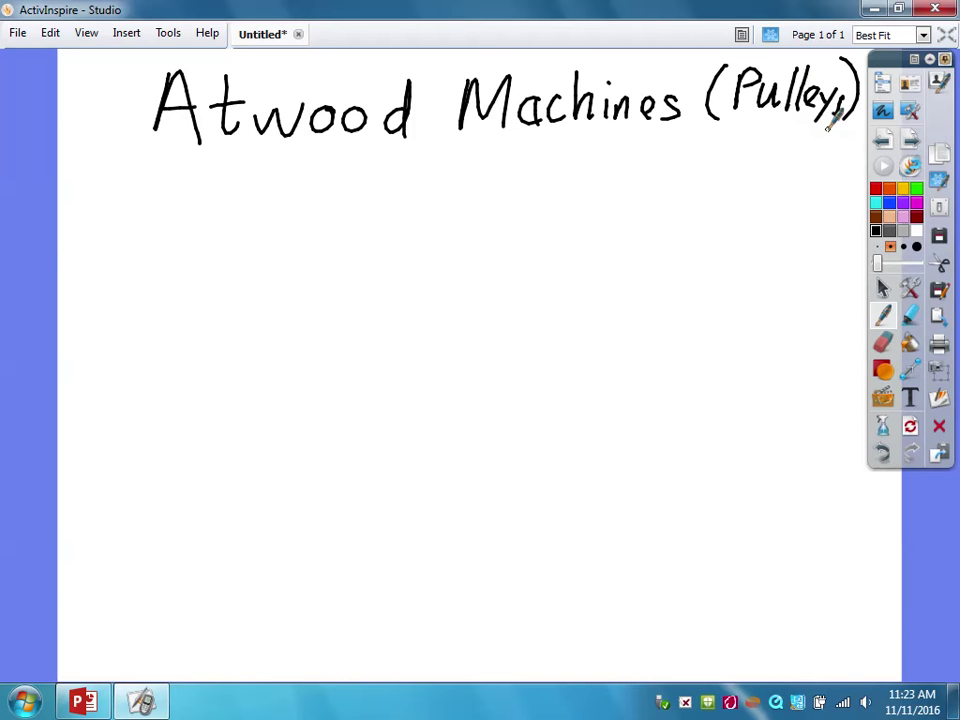
{"action": "left_click_drag", "start_coordinate": [148, 155], "coordinate": [706, 134]}
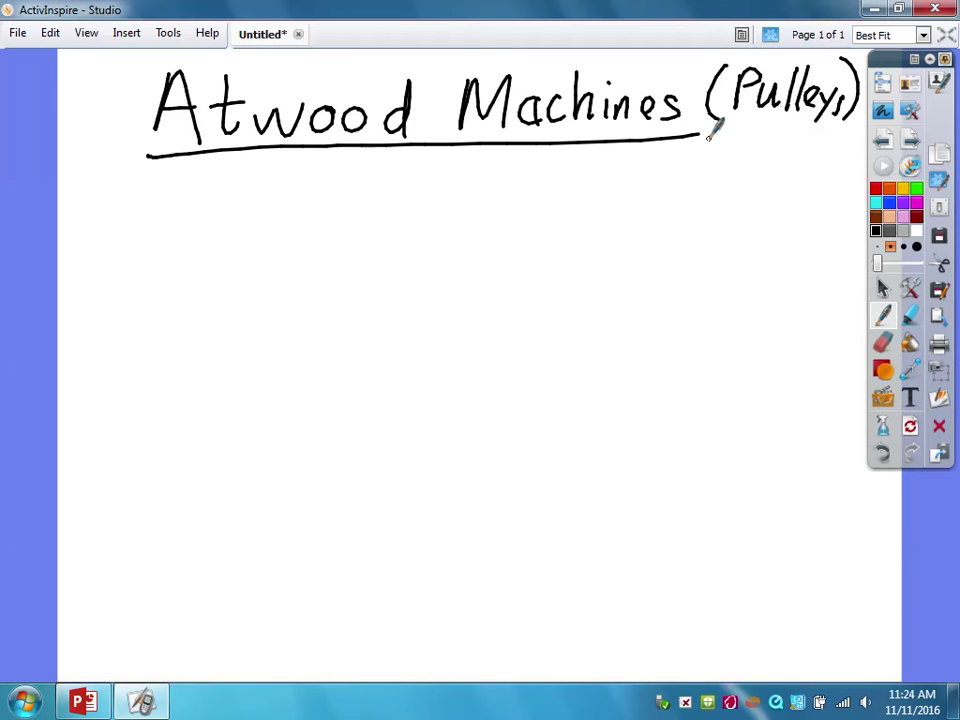
Step: Write the heading 'Regular' below the title
{"action": "mouse_move", "coordinate": [100, 198]}
{"action": "left_mouse_down"}
{"action": "mouse_move", "coordinate": [100, 250]}
{"action": "mouse_move", "coordinate": [189, 214]}
{"action": "mouse_move", "coordinate": [231, 240]}
{"action": "left_mouse_up"}
{"action": "mouse_move", "coordinate": [238, 190]}
{"action": "left_mouse_down"}
{"action": "mouse_move", "coordinate": [238, 242]}
{"action": "mouse_move", "coordinate": [281, 242]}
{"action": "left_mouse_up"}
{"action": "left_click_drag", "start_coordinate": [292, 216], "coordinate": [322, 212]}
Step: Sketch a pulley with hanging masses labelled m1 and m2, plus a vertical divider line
{"action": "mouse_move", "coordinate": [221, 313]}
{"action": "left_mouse_down"}
{"action": "mouse_move", "coordinate": [178, 345]}
{"action": "mouse_move", "coordinate": [202, 303]}
{"action": "mouse_move", "coordinate": [199, 319]}
{"action": "mouse_move", "coordinate": [155, 350]}
{"action": "mouse_move", "coordinate": [152, 434]}
{"action": "mouse_move", "coordinate": [178, 437]}
{"action": "mouse_move", "coordinate": [130, 434]}
{"action": "mouse_move", "coordinate": [153, 503]}
{"action": "mouse_move", "coordinate": [178, 438]}
{"action": "left_mouse_up"}
{"action": "mouse_move", "coordinate": [237, 330]}
{"action": "left_mouse_down"}
{"action": "mouse_move", "coordinate": [234, 510]}
{"action": "mouse_move", "coordinate": [262, 517]}
{"action": "left_mouse_up"}
{"action": "left_click_drag", "start_coordinate": [238, 557], "coordinate": [259, 520]}
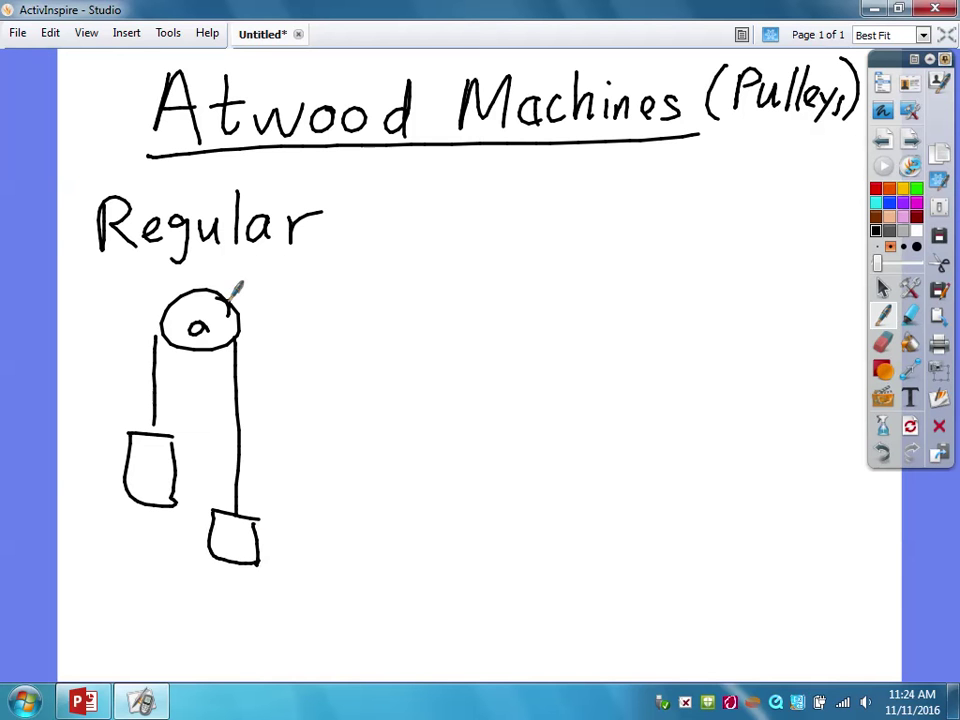
{"action": "left_click_drag", "start_coordinate": [145, 463], "coordinate": [154, 480]}
{"action": "left_click_drag", "start_coordinate": [162, 472], "coordinate": [160, 492]}
{"action": "left_click_drag", "start_coordinate": [214, 537], "coordinate": [248, 546]}
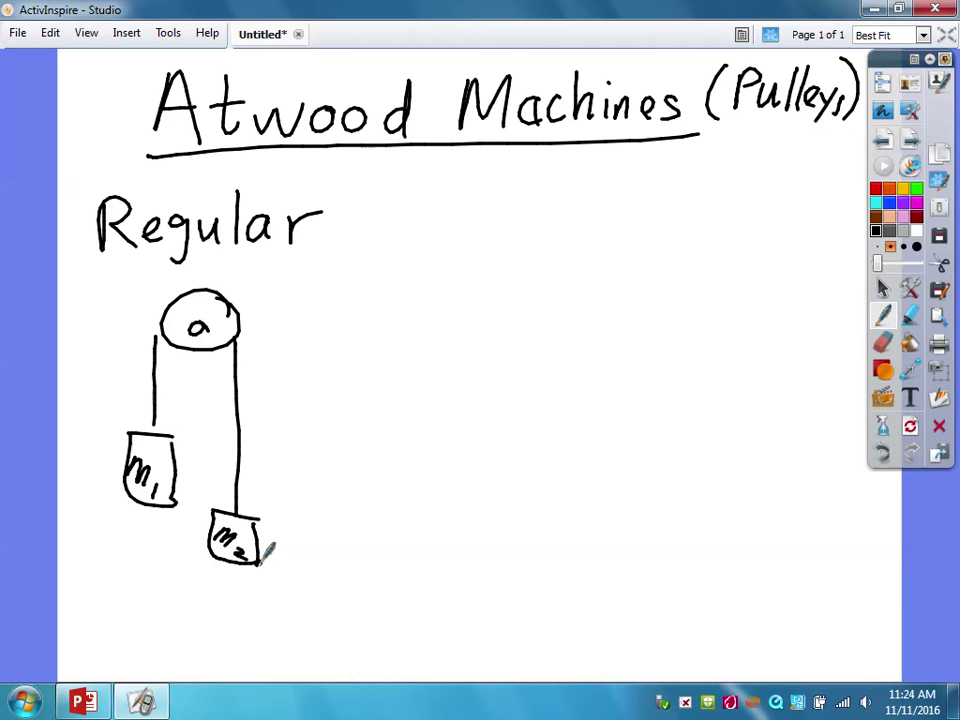
{"action": "left_click_drag", "start_coordinate": [366, 178], "coordinate": [364, 597]}
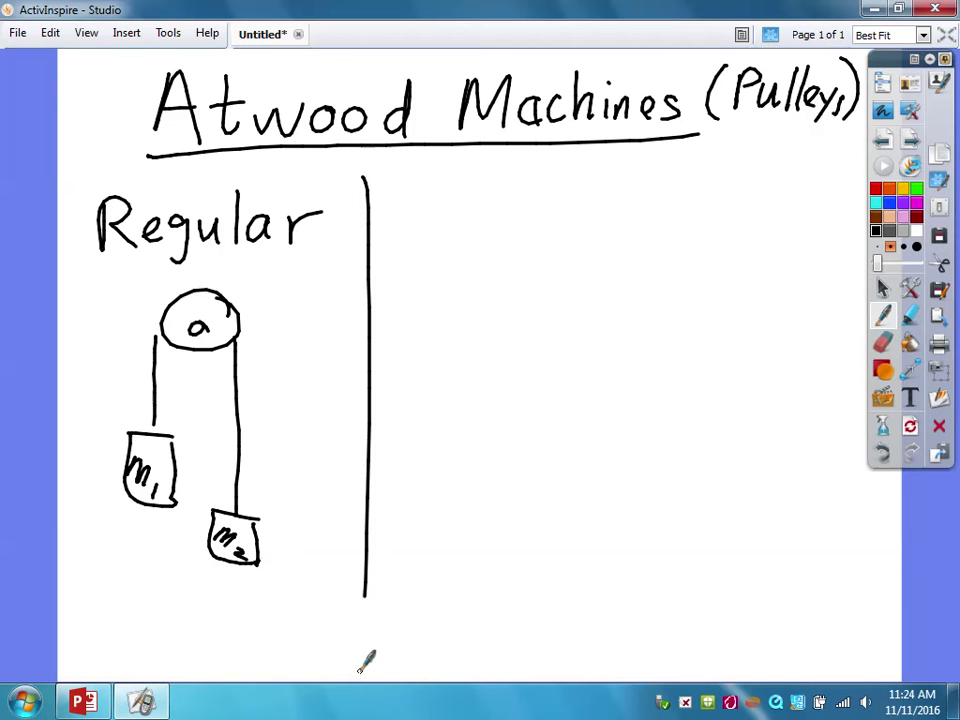
Step: Write the heading 'Modified' right of the divider
{"action": "left_click_drag", "start_coordinate": [441, 225], "coordinate": [520, 197]}
{"action": "left_click_drag", "start_coordinate": [552, 196], "coordinate": [575, 225]}
{"action": "mouse_move", "coordinate": [609, 187]}
{"action": "left_mouse_down"}
{"action": "mouse_move", "coordinate": [584, 216]}
{"action": "mouse_move", "coordinate": [651, 224]}
{"action": "left_mouse_up"}
{"action": "left_click_drag", "start_coordinate": [657, 203], "coordinate": [662, 212]}
Step: Draw a block on a table roped over an edge pulley to a hanging mass, and a lower table line
{"action": "left_click_drag", "start_coordinate": [430, 328], "coordinate": [617, 334]}
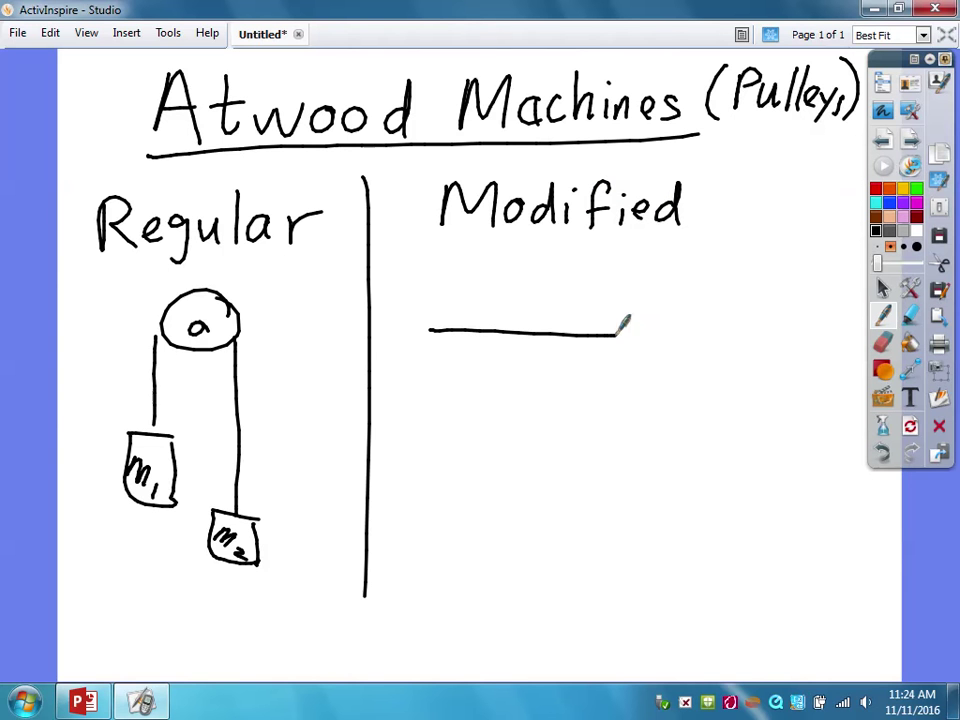
{"action": "mouse_move", "coordinate": [473, 328]}
{"action": "left_mouse_down"}
{"action": "mouse_move", "coordinate": [472, 285]}
{"action": "mouse_move", "coordinate": [534, 325]}
{"action": "left_mouse_up"}
{"action": "mouse_move", "coordinate": [627, 301]}
{"action": "left_mouse_down"}
{"action": "mouse_move", "coordinate": [706, 303]}
{"action": "mouse_move", "coordinate": [690, 300]}
{"action": "left_mouse_up"}
{"action": "mouse_move", "coordinate": [711, 305]}
{"action": "left_mouse_down"}
{"action": "mouse_move", "coordinate": [715, 380]}
{"action": "mouse_move", "coordinate": [748, 374]}
{"action": "left_mouse_up"}
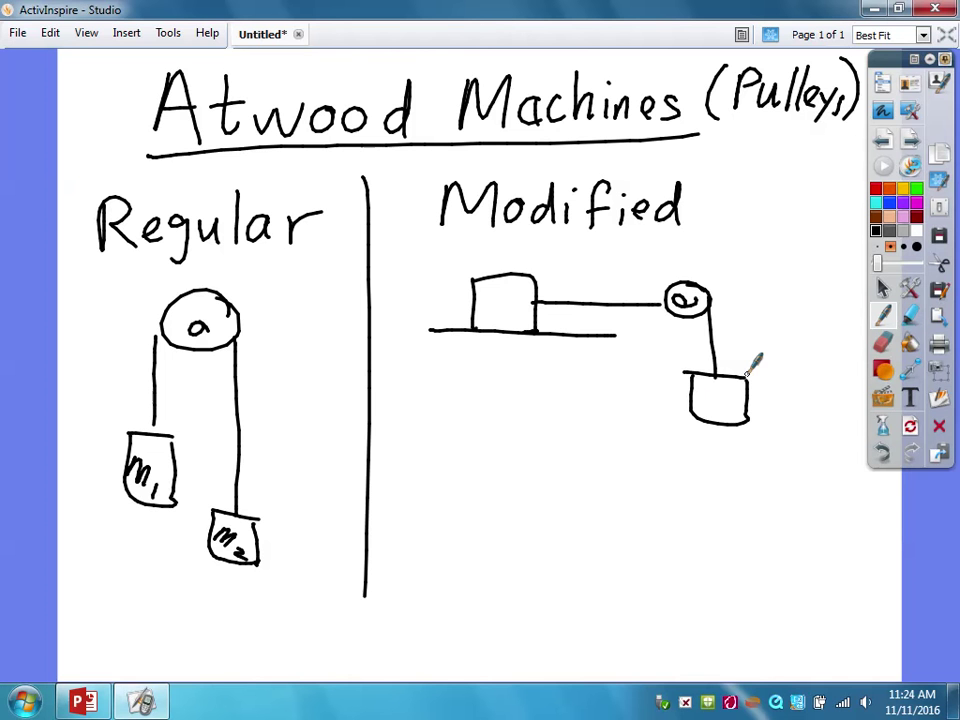
{"action": "left_click_drag", "start_coordinate": [452, 488], "coordinate": [778, 505]}
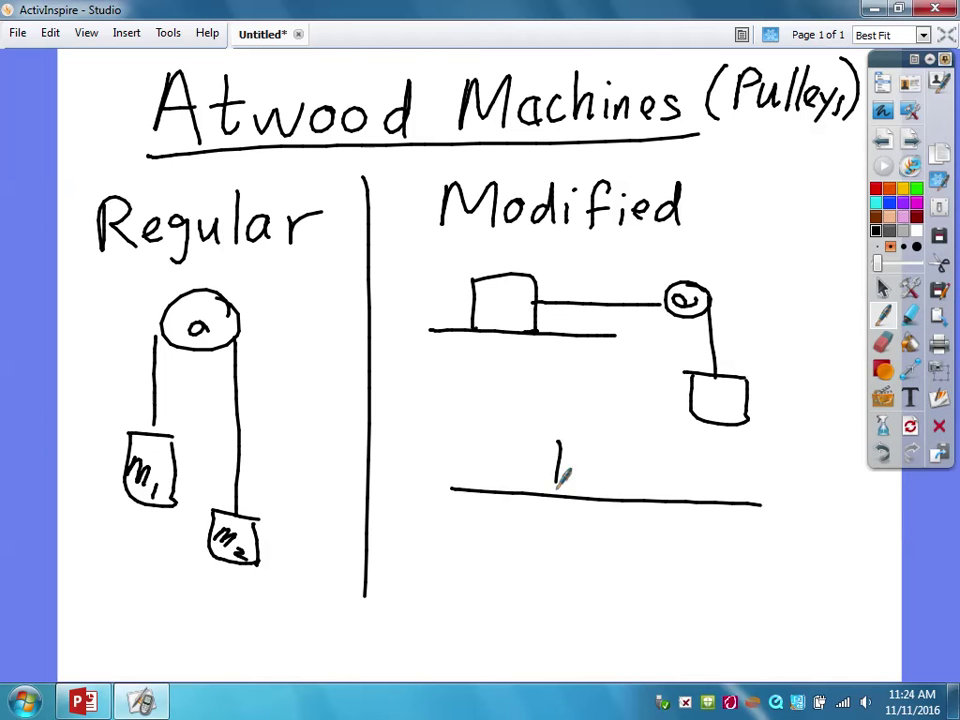
Step: Draw a table block between two pulleys with masses hanging each side, then add page 2
{"action": "mouse_move", "coordinate": [558, 441]}
{"action": "left_mouse_down"}
{"action": "mouse_move", "coordinate": [614, 444]}
{"action": "mouse_move", "coordinate": [619, 509]}
{"action": "left_mouse_up"}
{"action": "mouse_move", "coordinate": [414, 440]}
{"action": "left_mouse_down"}
{"action": "mouse_move", "coordinate": [420, 464]}
{"action": "mouse_move", "coordinate": [556, 462]}
{"action": "left_mouse_up"}
{"action": "mouse_move", "coordinate": [384, 490]}
{"action": "left_mouse_down"}
{"action": "mouse_move", "coordinate": [388, 546]}
{"action": "mouse_move", "coordinate": [378, 546]}
{"action": "mouse_move", "coordinate": [375, 572]}
{"action": "mouse_move", "coordinate": [403, 549]}
{"action": "left_mouse_up"}
{"action": "mouse_move", "coordinate": [617, 463]}
{"action": "left_mouse_down"}
{"action": "mouse_move", "coordinate": [795, 468]}
{"action": "mouse_move", "coordinate": [824, 459]}
{"action": "mouse_move", "coordinate": [812, 477]}
{"action": "mouse_move", "coordinate": [826, 545]}
{"action": "left_mouse_up"}
{"action": "mouse_move", "coordinate": [802, 545]}
{"action": "left_mouse_down"}
{"action": "mouse_move", "coordinate": [847, 553]}
{"action": "mouse_move", "coordinate": [801, 591]}
{"action": "mouse_move", "coordinate": [852, 559]}
{"action": "left_mouse_up"}
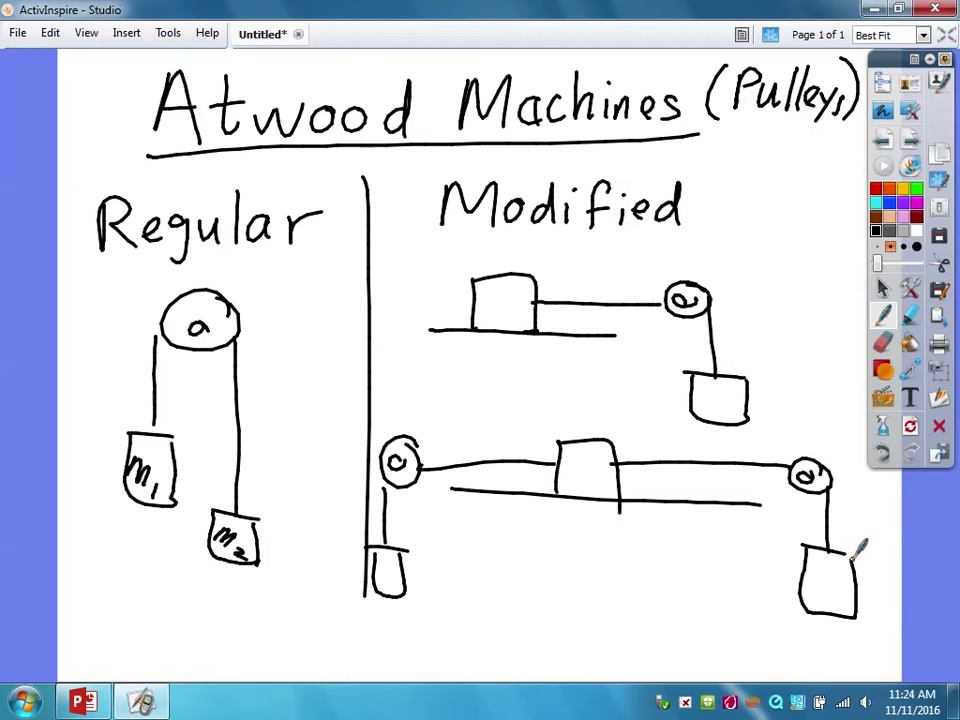
{"action": "left_click", "coordinate": [902, 145]}
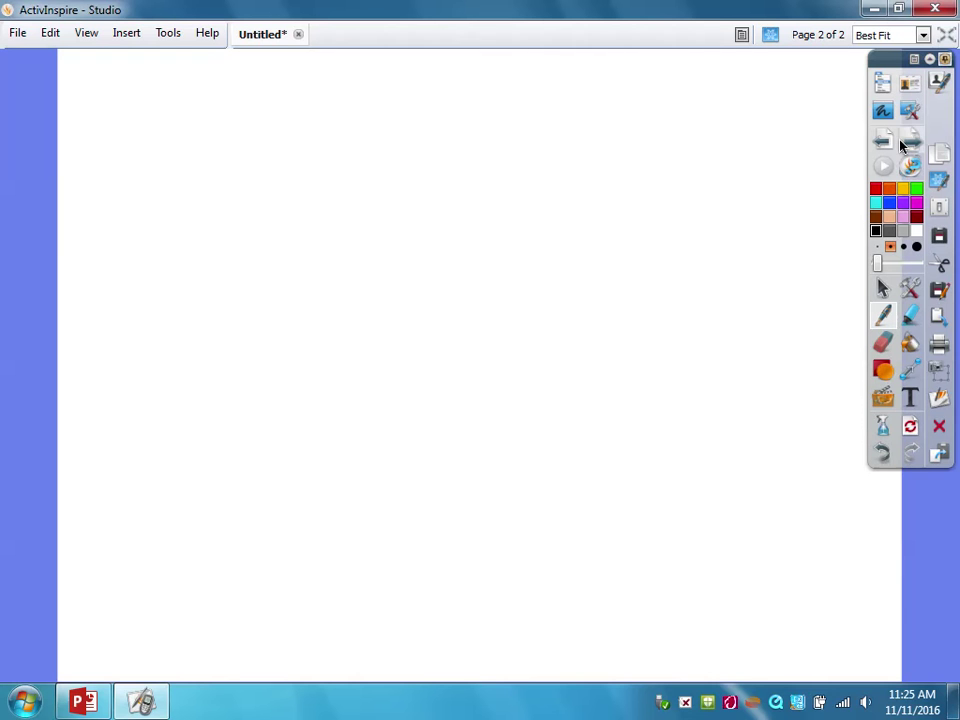
Step: Draw a pulley with hanging masses labelled m1 and m2 on page 2
{"action": "mouse_move", "coordinate": [229, 86]}
{"action": "left_mouse_down"}
{"action": "mouse_move", "coordinate": [164, 103]}
{"action": "mouse_move", "coordinate": [275, 98]}
{"action": "mouse_move", "coordinate": [203, 100]}
{"action": "left_mouse_up"}
{"action": "mouse_move", "coordinate": [158, 129]}
{"action": "left_mouse_down"}
{"action": "mouse_move", "coordinate": [161, 171]}
{"action": "mouse_move", "coordinate": [138, 216]}
{"action": "mouse_move", "coordinate": [177, 219]}
{"action": "mouse_move", "coordinate": [118, 241]}
{"action": "mouse_move", "coordinate": [187, 218]}
{"action": "left_mouse_up"}
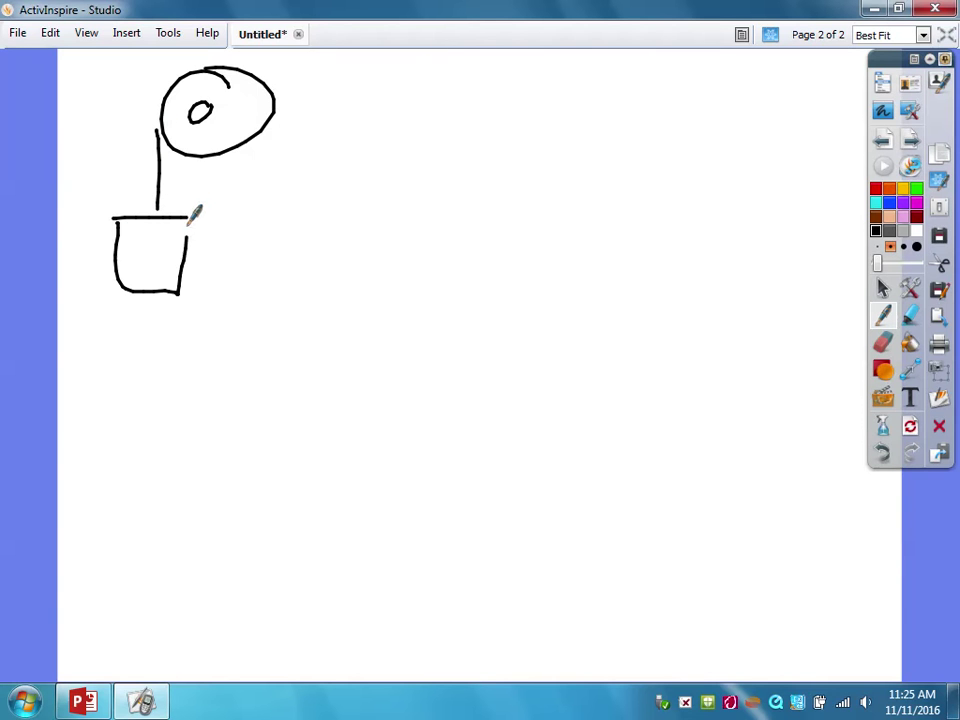
{"action": "left_click_drag", "start_coordinate": [127, 239], "coordinate": [161, 263]}
{"action": "left_click_drag", "start_coordinate": [260, 132], "coordinate": [248, 313]}
{"action": "mouse_move", "coordinate": [206, 313]}
{"action": "left_mouse_down"}
{"action": "mouse_move", "coordinate": [260, 311]}
{"action": "mouse_move", "coordinate": [218, 327]}
{"action": "mouse_move", "coordinate": [270, 321]}
{"action": "mouse_move", "coordinate": [247, 345]}
{"action": "left_mouse_up"}
{"action": "left_click_drag", "start_coordinate": [250, 334], "coordinate": [266, 350]}
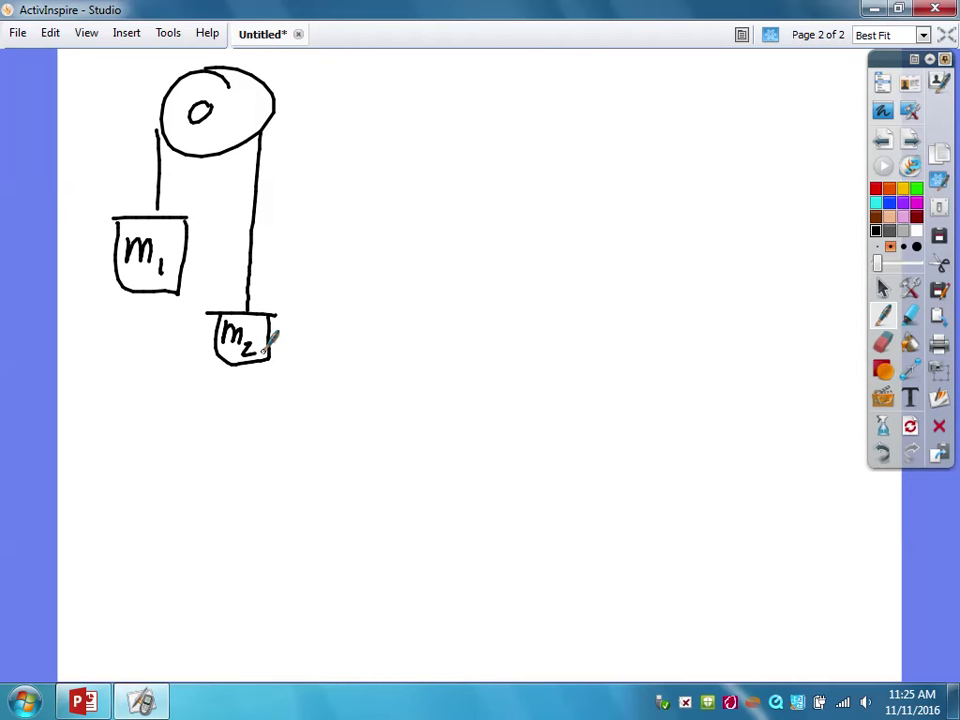
Step: Write 'm1 > m2' beside the diagram
{"action": "mouse_move", "coordinate": [370, 92]}
{"action": "left_mouse_down"}
{"action": "mouse_move", "coordinate": [423, 82]}
{"action": "mouse_move", "coordinate": [439, 124]}
{"action": "mouse_move", "coordinate": [467, 108]}
{"action": "left_mouse_up"}
{"action": "mouse_move", "coordinate": [524, 86]}
{"action": "left_mouse_down"}
{"action": "mouse_move", "coordinate": [524, 97]}
{"action": "mouse_move", "coordinate": [567, 101]}
{"action": "left_mouse_up"}
{"action": "left_click_drag", "start_coordinate": [579, 98], "coordinate": [605, 112]}
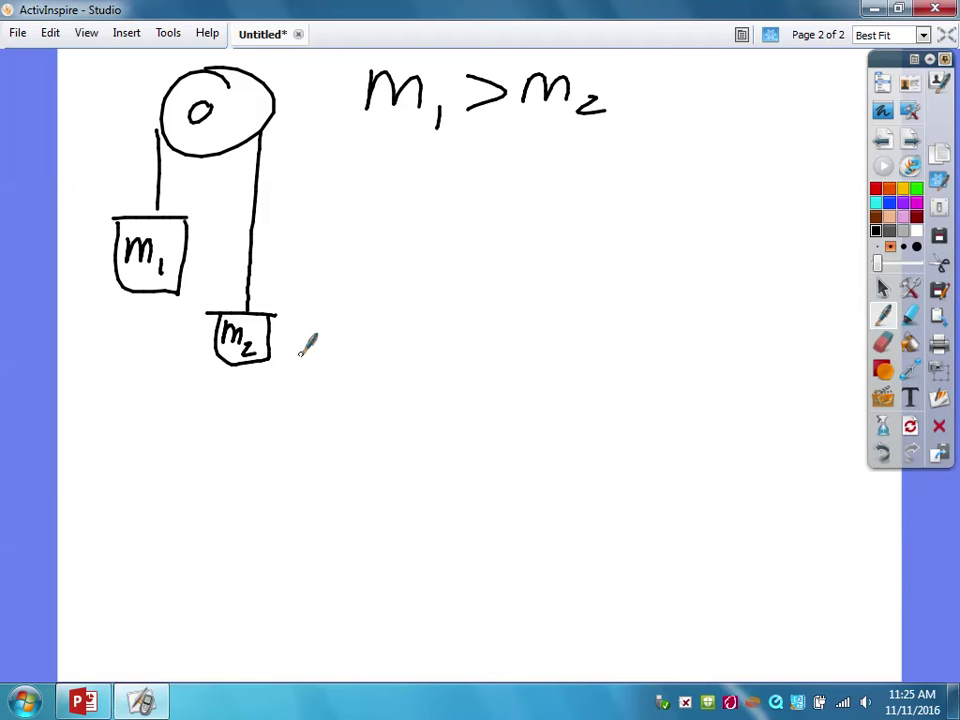
Step: Draw a motion arrow around the pulley and write 'direction of motion is' under the comparison
{"action": "mouse_move", "coordinate": [299, 355]}
{"action": "left_mouse_down"}
{"action": "mouse_move", "coordinate": [326, 120]}
{"action": "mouse_move", "coordinate": [336, 134]}
{"action": "mouse_move", "coordinate": [290, 72]}
{"action": "mouse_move", "coordinate": [127, 78]}
{"action": "mouse_move", "coordinate": [79, 285]}
{"action": "left_mouse_up"}
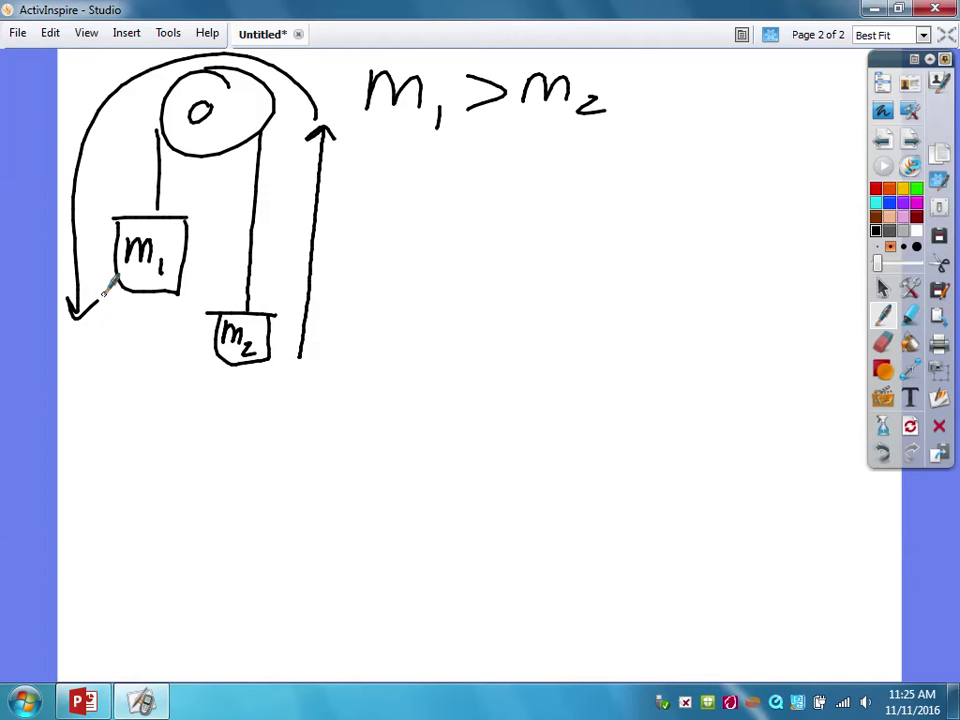
{"action": "left_click_drag", "start_coordinate": [409, 142], "coordinate": [405, 180]}
{"action": "mouse_move", "coordinate": [421, 158]}
{"action": "left_mouse_down"}
{"action": "mouse_move", "coordinate": [420, 178]}
{"action": "mouse_move", "coordinate": [462, 180]}
{"action": "left_mouse_up"}
{"action": "mouse_move", "coordinate": [488, 163]}
{"action": "left_mouse_down"}
{"action": "mouse_move", "coordinate": [488, 180]}
{"action": "mouse_move", "coordinate": [524, 180]}
{"action": "left_mouse_up"}
{"action": "left_click_drag", "start_coordinate": [544, 166], "coordinate": [545, 168]}
{"action": "mouse_move", "coordinate": [610, 160]}
{"action": "left_mouse_down"}
{"action": "mouse_move", "coordinate": [606, 176]}
{"action": "mouse_move", "coordinate": [650, 158]}
{"action": "left_mouse_up"}
{"action": "mouse_move", "coordinate": [488, 200]}
{"action": "left_mouse_down"}
{"action": "mouse_move", "coordinate": [506, 193]}
{"action": "mouse_move", "coordinate": [529, 205]}
{"action": "left_mouse_up"}
{"action": "mouse_move", "coordinate": [557, 193]}
{"action": "left_mouse_down"}
{"action": "mouse_move", "coordinate": [553, 221]}
{"action": "mouse_move", "coordinate": [584, 205]}
{"action": "left_mouse_up"}
{"action": "mouse_move", "coordinate": [595, 220]}
{"action": "left_mouse_down"}
{"action": "mouse_move", "coordinate": [604, 206]}
{"action": "mouse_move", "coordinate": [638, 216]}
{"action": "left_mouse_up"}
{"action": "left_click", "coordinate": [641, 197]}
{"action": "left_click_drag", "start_coordinate": [659, 197], "coordinate": [648, 216]}
Step: Continue the rule with 'ALWAYS toward'
{"action": "left_click_drag", "start_coordinate": [703, 190], "coordinate": [701, 210]}
{"action": "left_click_drag", "start_coordinate": [683, 201], "coordinate": [698, 200]}
{"action": "mouse_move", "coordinate": [719, 184]}
{"action": "left_mouse_down"}
{"action": "mouse_move", "coordinate": [716, 211]}
{"action": "mouse_move", "coordinate": [779, 196]}
{"action": "left_mouse_up"}
{"action": "left_click_drag", "start_coordinate": [788, 183], "coordinate": [800, 196]}
{"action": "mouse_move", "coordinate": [813, 182]}
{"action": "left_mouse_down"}
{"action": "mouse_move", "coordinate": [800, 200]}
{"action": "mouse_move", "coordinate": [826, 208]}
{"action": "left_mouse_up"}
{"action": "left_click_drag", "start_coordinate": [476, 247], "coordinate": [500, 245]}
{"action": "left_click_drag", "start_coordinate": [516, 253], "coordinate": [574, 262]}
{"action": "left_click_drag", "start_coordinate": [580, 248], "coordinate": [642, 258]}
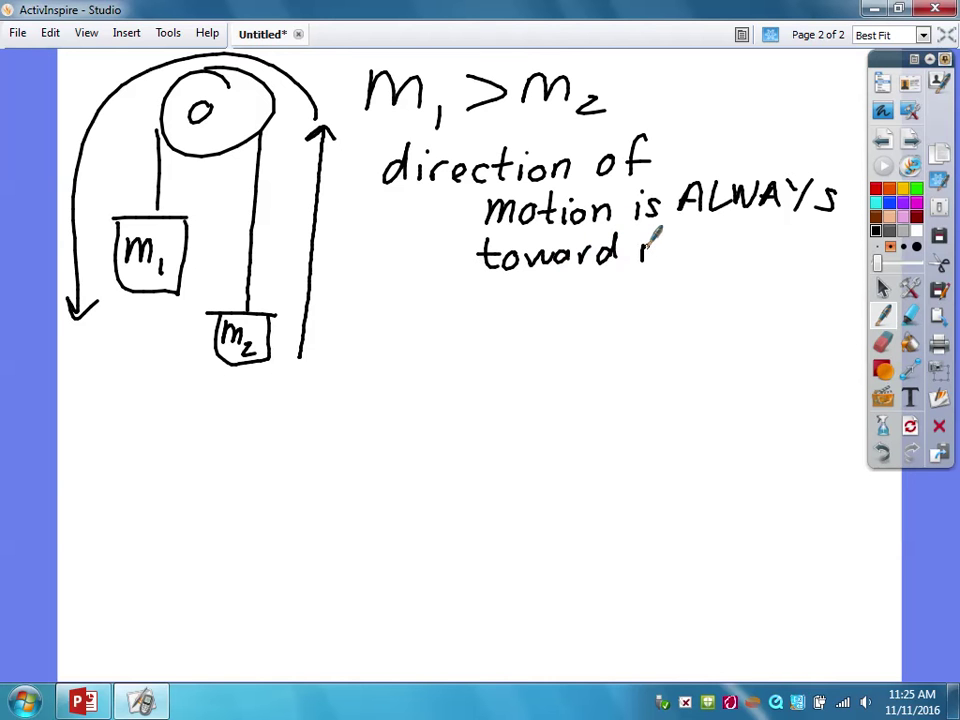
Step: Finish the rule with 'larger mass'
{"action": "left_click_drag", "start_coordinate": [674, 260], "coordinate": [690, 246]}
{"action": "left_click_drag", "start_coordinate": [704, 245], "coordinate": [734, 258]}
{"action": "mouse_move", "coordinate": [741, 260]}
{"action": "left_mouse_down"}
{"action": "mouse_move", "coordinate": [760, 245]}
{"action": "mouse_move", "coordinate": [830, 257]}
{"action": "left_mouse_up"}
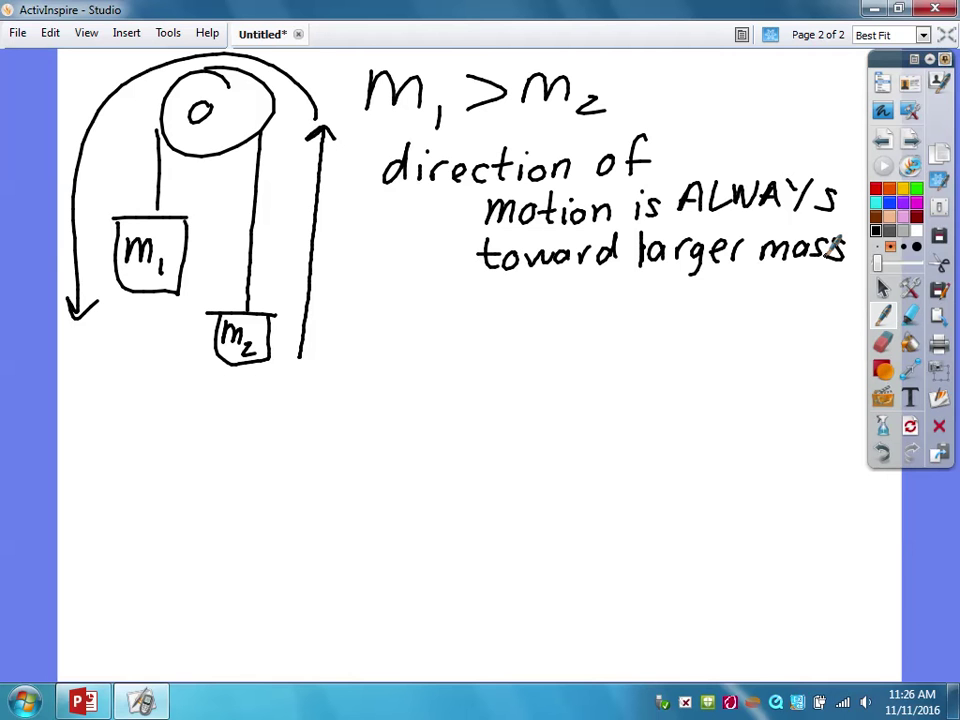
Step: Draw an asterisk bullet below the rule
{"action": "left_click_drag", "start_coordinate": [350, 320], "coordinate": [386, 352]}
{"action": "mouse_move", "coordinate": [386, 320]}
{"action": "left_mouse_down"}
{"action": "mouse_move", "coordinate": [350, 352]}
{"action": "mouse_move", "coordinate": [370, 356]}
{"action": "left_mouse_up"}
{"action": "left_click_drag", "start_coordinate": [345, 338], "coordinate": [441, 351]}
Step: Write 'direction of motion' after the asterisk
{"action": "left_click", "coordinate": [443, 316]}
{"action": "mouse_move", "coordinate": [455, 351]}
{"action": "left_mouse_down"}
{"action": "mouse_move", "coordinate": [467, 331]}
{"action": "mouse_move", "coordinate": [510, 352]}
{"action": "left_mouse_up"}
{"action": "mouse_move", "coordinate": [520, 318]}
{"action": "left_mouse_down"}
{"action": "mouse_move", "coordinate": [524, 350]}
{"action": "mouse_move", "coordinate": [553, 333]}
{"action": "left_mouse_up"}
{"action": "mouse_move", "coordinate": [564, 350]}
{"action": "left_mouse_down"}
{"action": "mouse_move", "coordinate": [567, 340]}
{"action": "mouse_move", "coordinate": [609, 334]}
{"action": "left_mouse_up"}
{"action": "mouse_move", "coordinate": [643, 322]}
{"action": "left_mouse_down"}
{"action": "mouse_move", "coordinate": [631, 345]}
{"action": "mouse_move", "coordinate": [735, 348]}
{"action": "left_mouse_up"}
{"action": "left_click_drag", "start_coordinate": [727, 332], "coordinate": [746, 331]}
{"action": "mouse_move", "coordinate": [752, 331]}
{"action": "left_mouse_down"}
{"action": "mouse_move", "coordinate": [753, 343]}
{"action": "mouse_move", "coordinate": [797, 349]}
{"action": "left_mouse_up"}
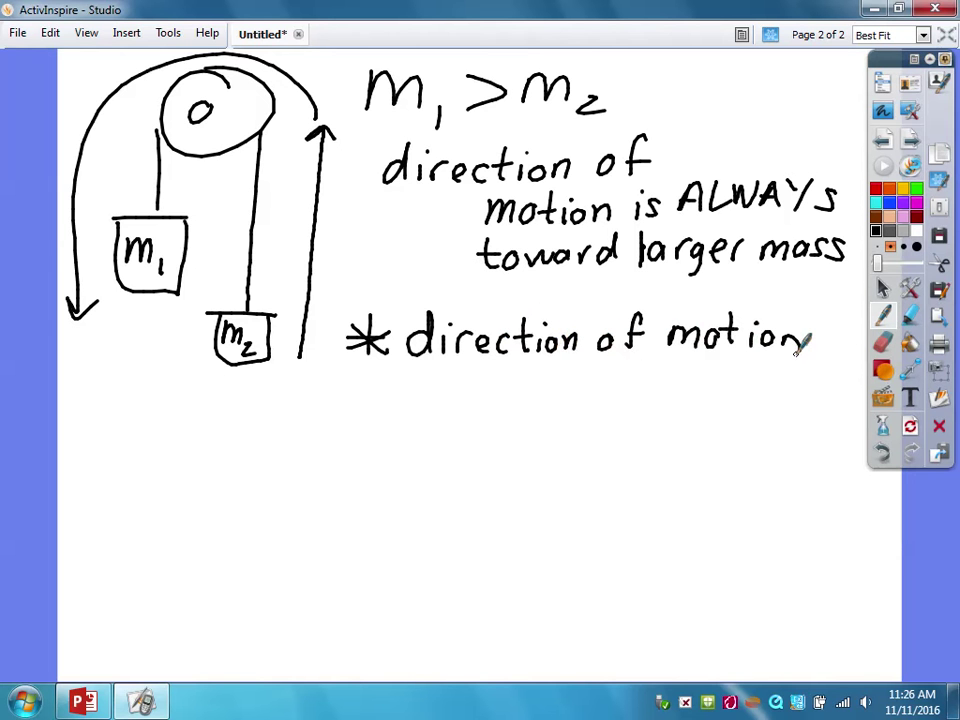
Step: Write '(+)' beneath it and draw a second asterisk bullet below
{"action": "left_click_drag", "start_coordinate": [584, 382], "coordinate": [586, 410]}
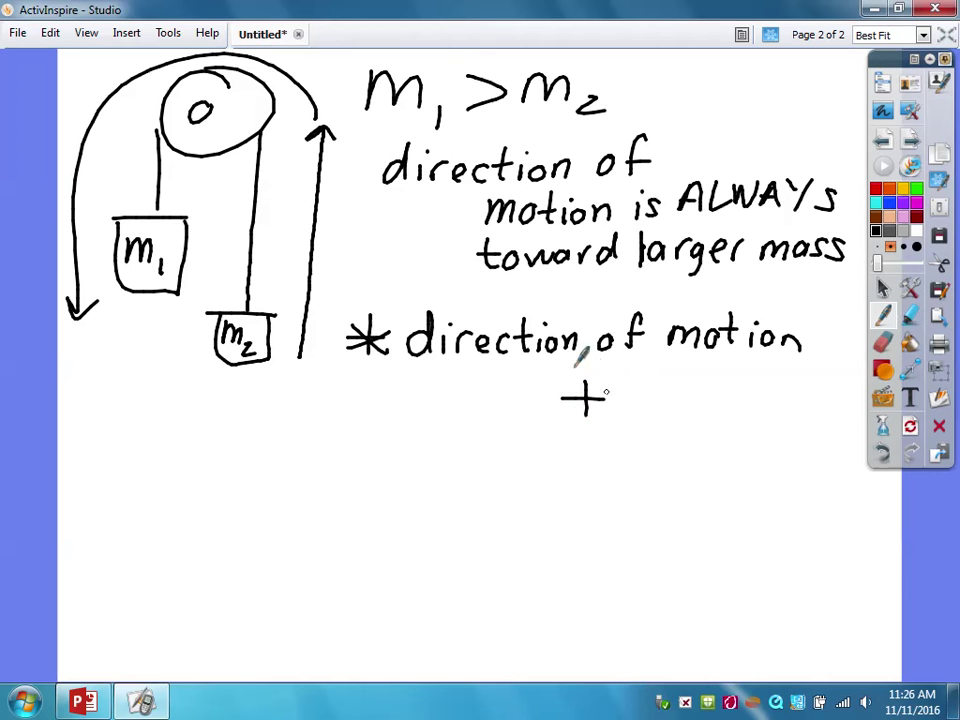
{"action": "left_click_drag", "start_coordinate": [546, 368], "coordinate": [547, 420]}
{"action": "left_click_drag", "start_coordinate": [612, 374], "coordinate": [604, 430]}
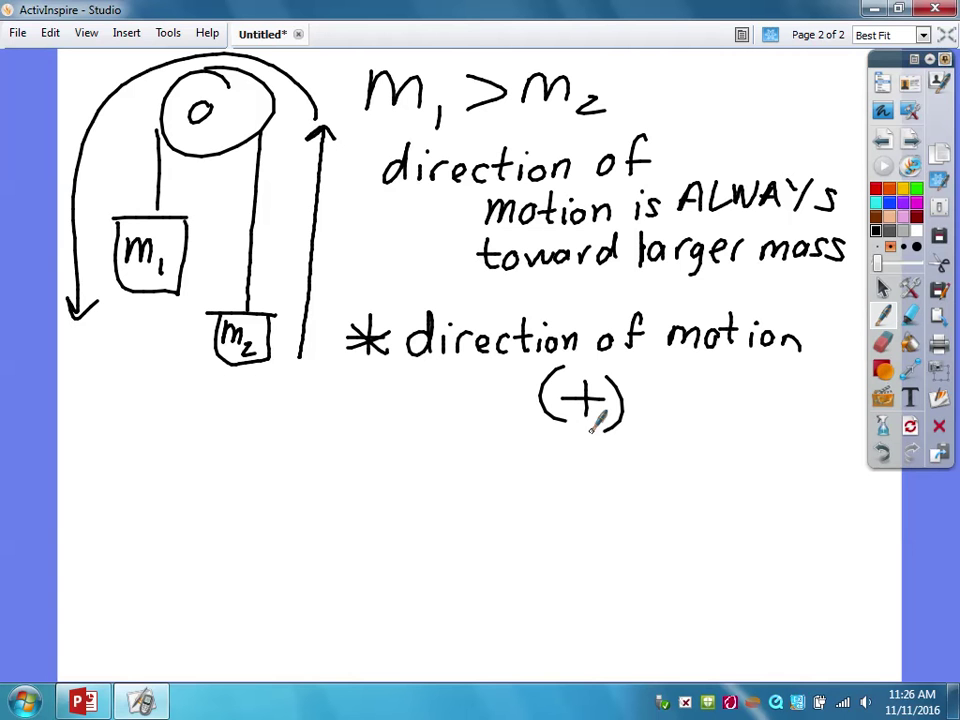
{"action": "left_click_drag", "start_coordinate": [348, 466], "coordinate": [392, 462]}
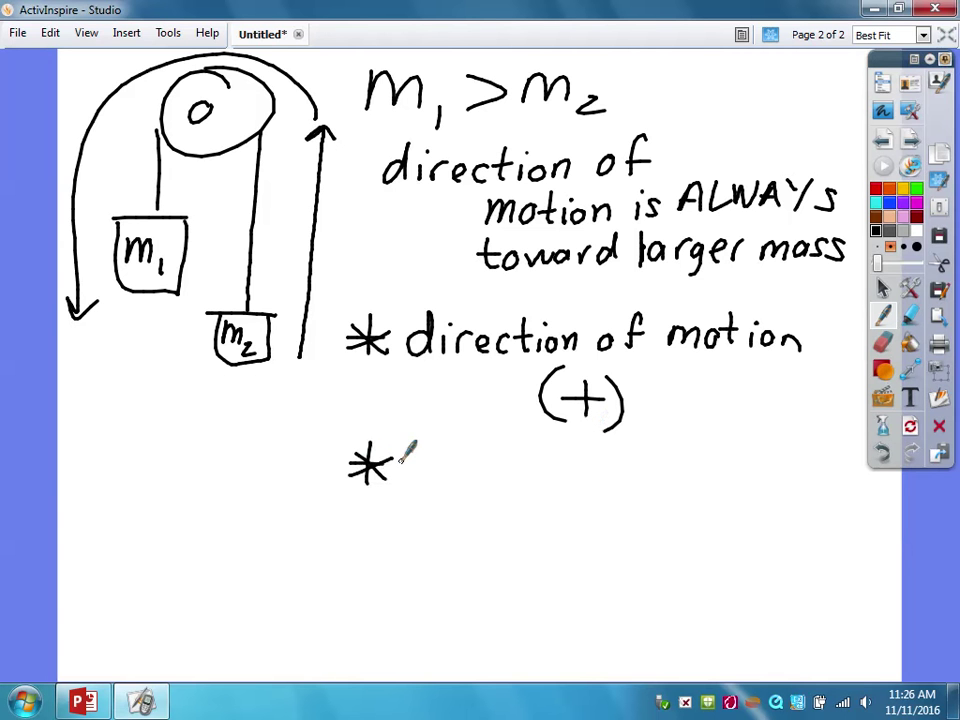
Step: Write 'pointing' above the first bullet
{"action": "mouse_move", "coordinate": [358, 301]}
{"action": "left_mouse_down"}
{"action": "mouse_move", "coordinate": [362, 284]}
{"action": "mouse_move", "coordinate": [378, 286]}
{"action": "left_mouse_up"}
{"action": "mouse_move", "coordinate": [390, 284]}
{"action": "left_mouse_down"}
{"action": "mouse_move", "coordinate": [391, 297]}
{"action": "mouse_move", "coordinate": [424, 300]}
{"action": "left_mouse_up"}
{"action": "left_click_drag", "start_coordinate": [416, 287], "coordinate": [452, 300]}
{"action": "left_click_drag", "start_coordinate": [468, 291], "coordinate": [465, 312]}
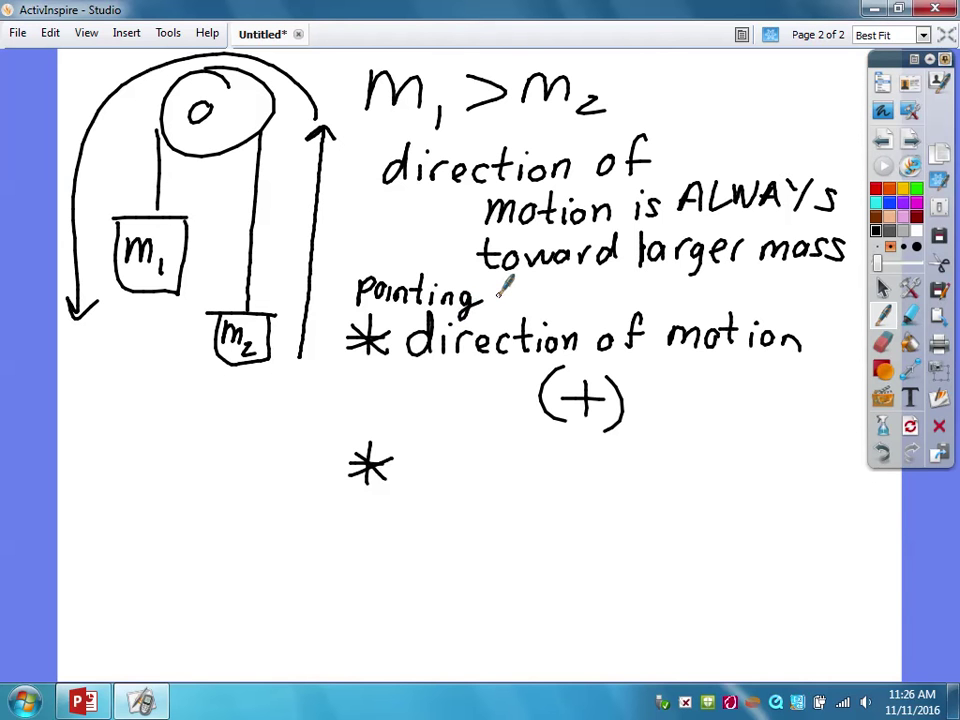
Step: Write 'pointing opposite dir. of motion (−)' after the second asterisk
{"action": "mouse_move", "coordinate": [410, 456]}
{"action": "left_mouse_down"}
{"action": "mouse_move", "coordinate": [491, 483]}
{"action": "mouse_move", "coordinate": [541, 460]}
{"action": "mouse_move", "coordinate": [555, 510]}
{"action": "left_mouse_up"}
{"action": "mouse_move", "coordinate": [619, 470]}
{"action": "left_mouse_down"}
{"action": "mouse_move", "coordinate": [637, 484]}
{"action": "mouse_move", "coordinate": [722, 460]}
{"action": "left_mouse_up"}
{"action": "mouse_move", "coordinate": [520, 518]}
{"action": "left_mouse_down"}
{"action": "mouse_move", "coordinate": [538, 548]}
{"action": "mouse_move", "coordinate": [612, 526]}
{"action": "mouse_move", "coordinate": [682, 548]}
{"action": "mouse_move", "coordinate": [796, 528]}
{"action": "mouse_move", "coordinate": [830, 543]}
{"action": "left_mouse_up"}
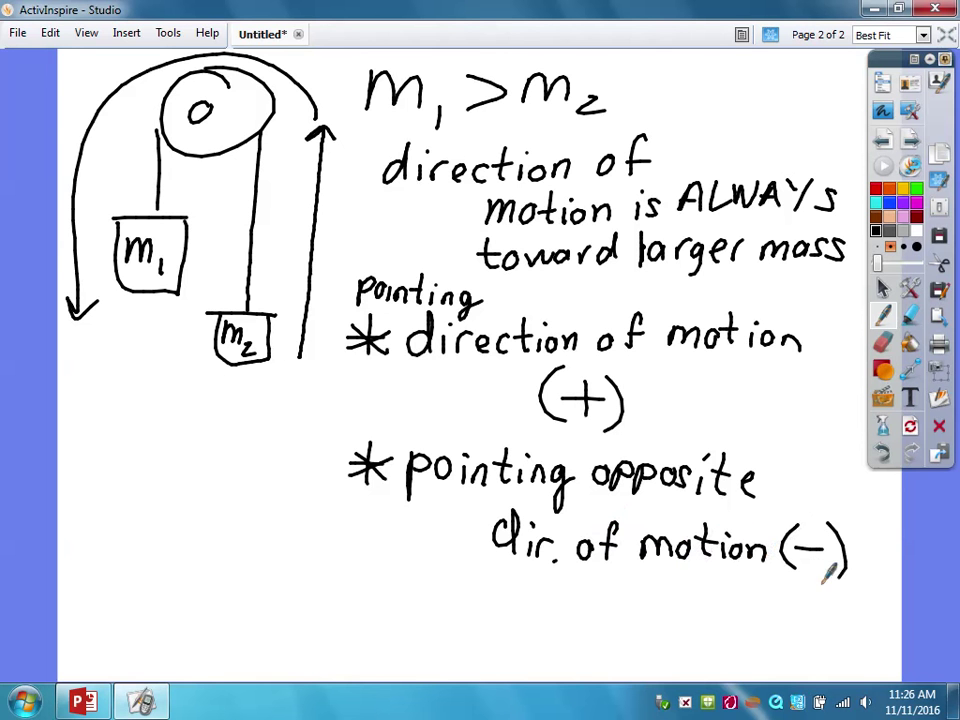